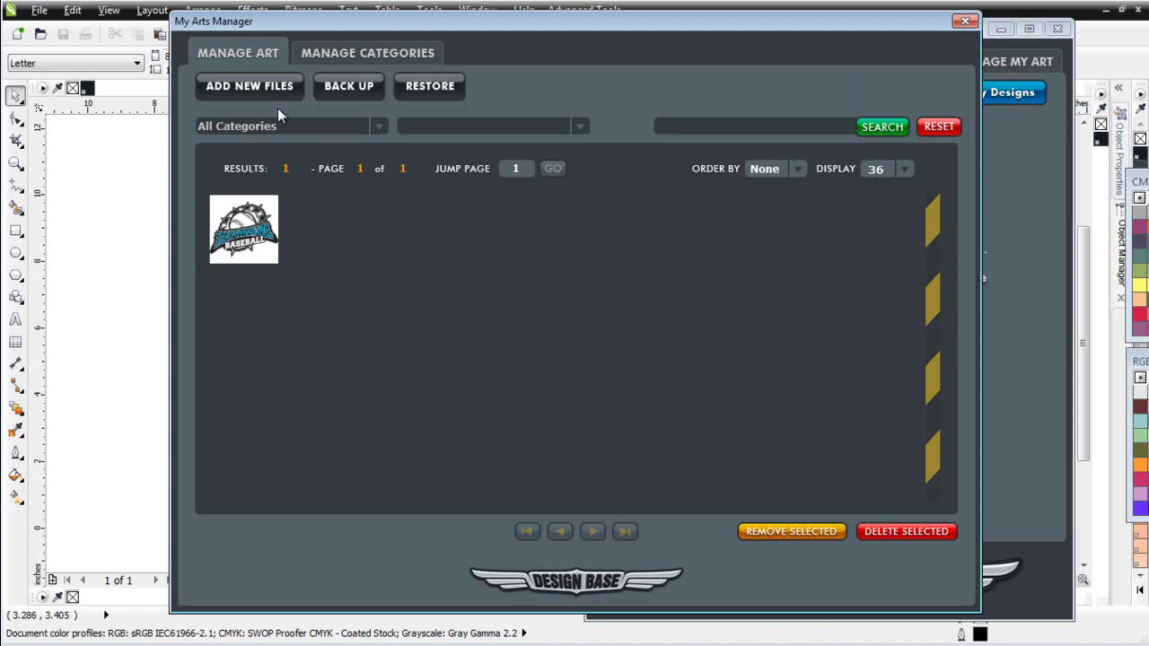
Step: Create a new category named Baseball and assign the existing baseball design to it
left_click(368, 54)
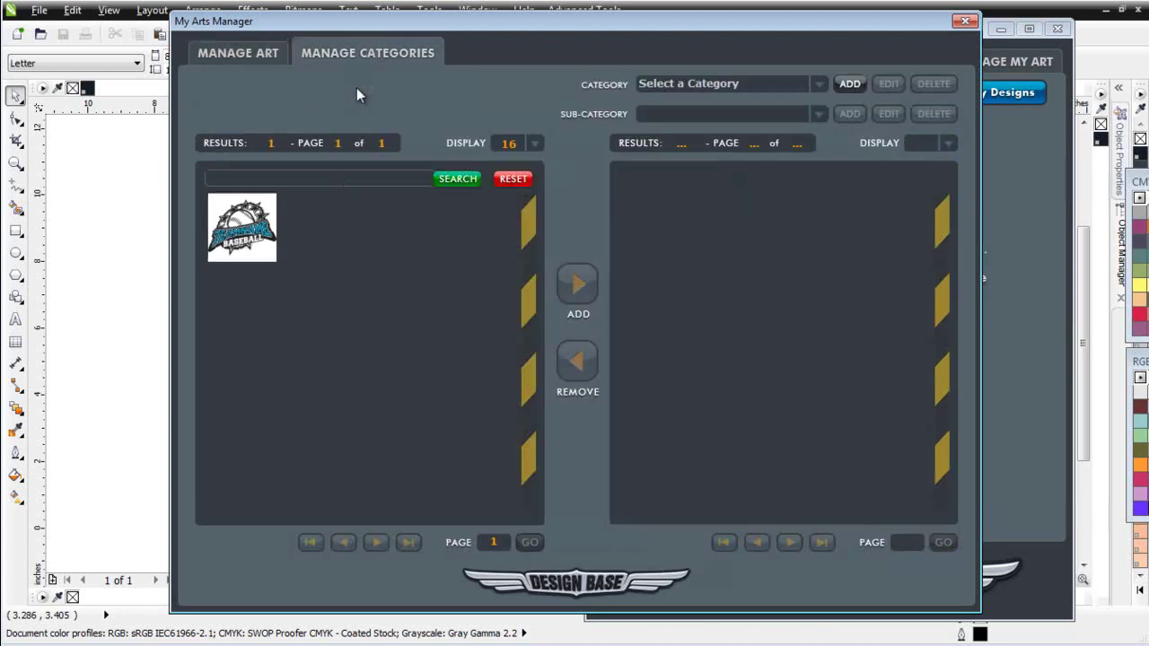
left_click(851, 82)
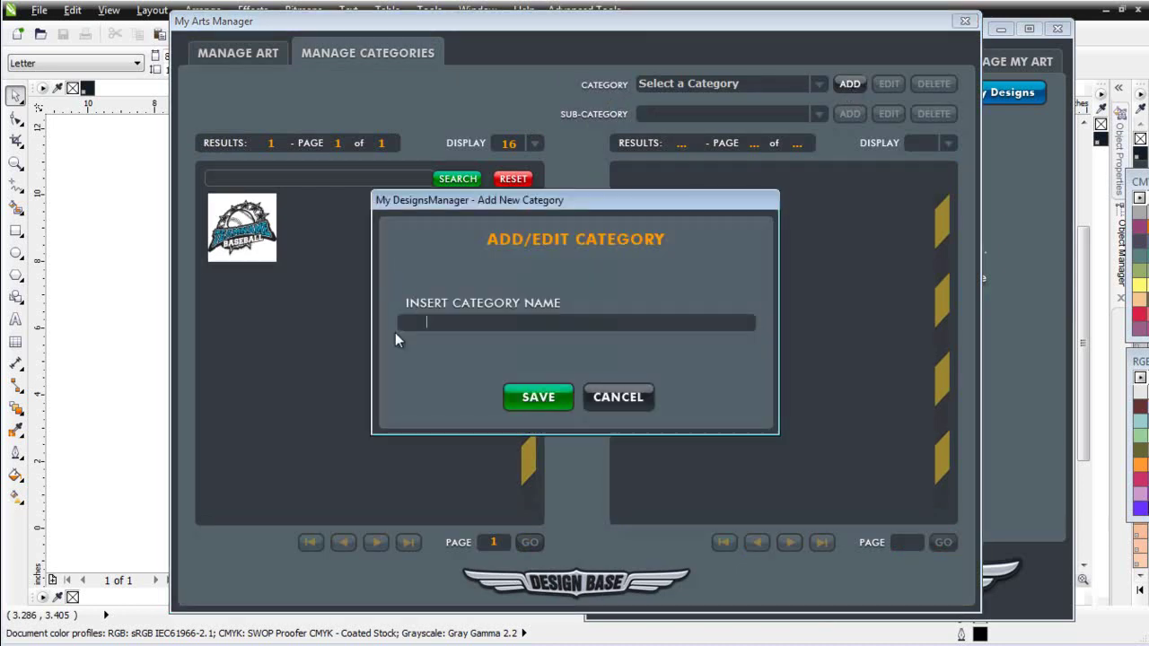
type("Baseball")
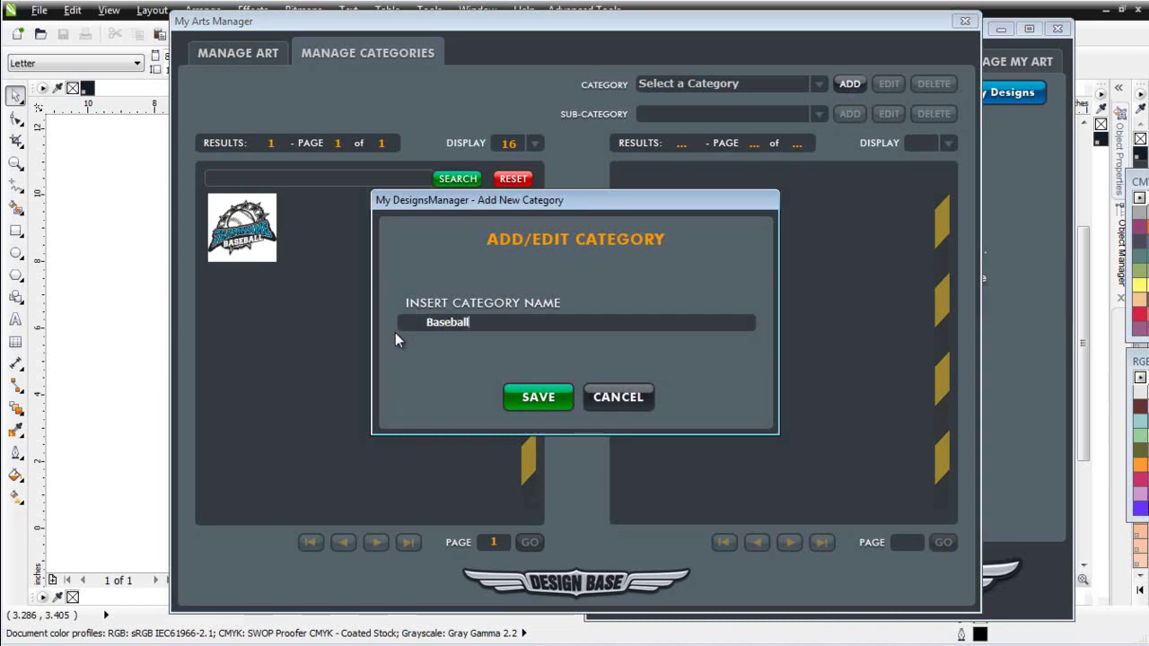
left_click(539, 398)
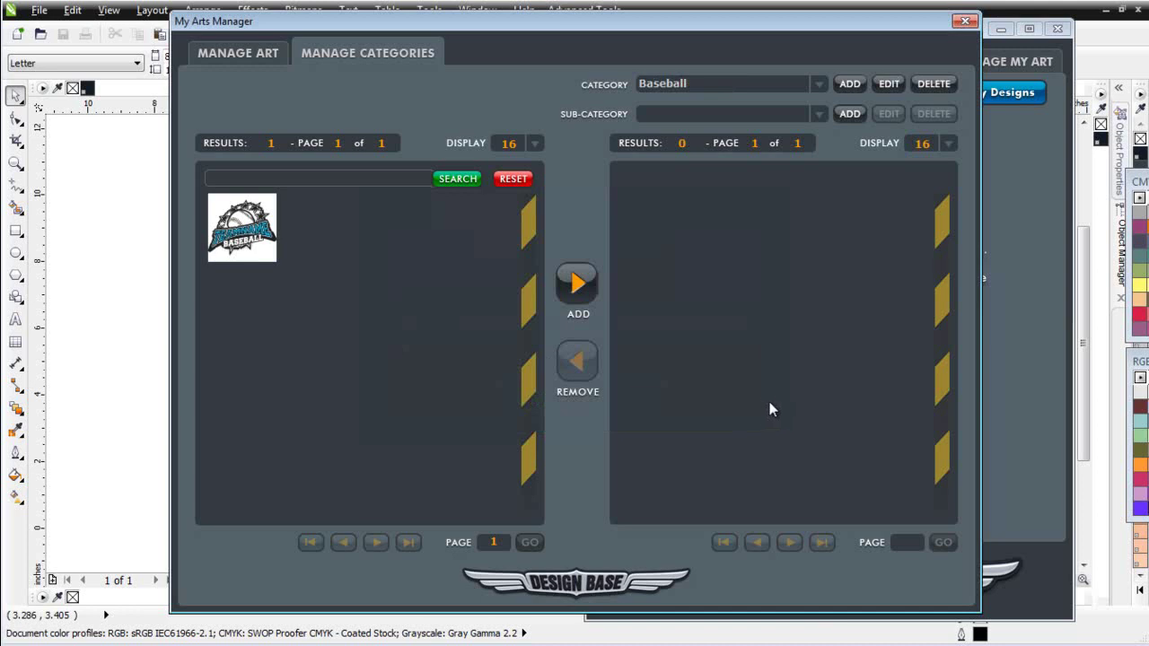
left_click(244, 224)
left_click(574, 281)
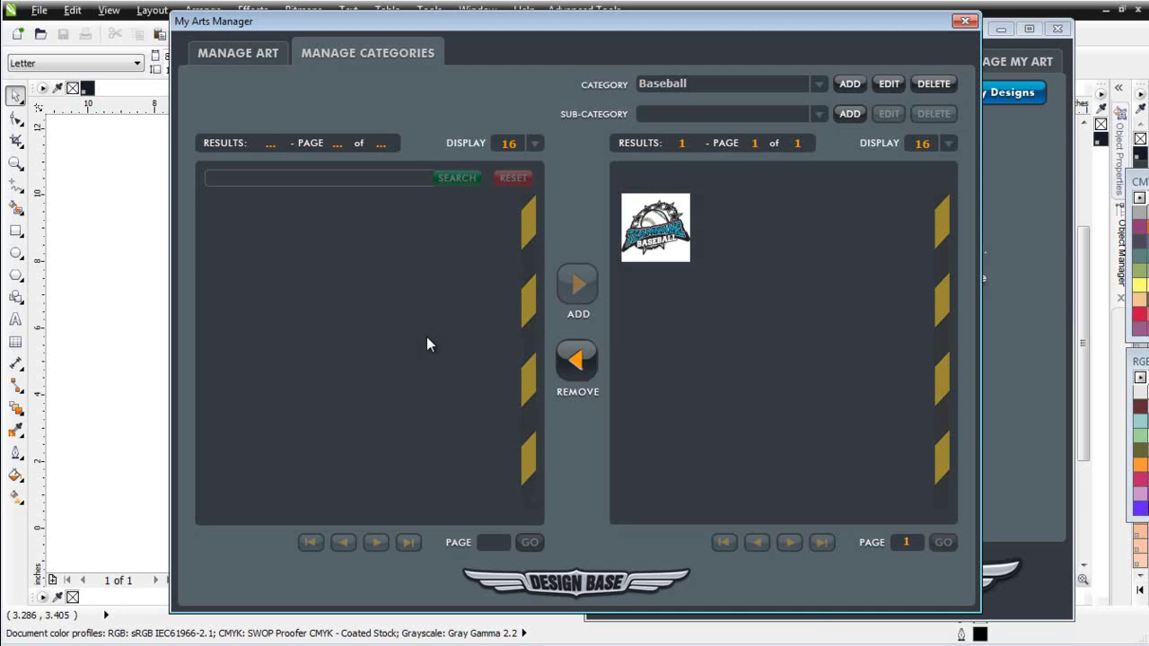
Step: Import all the CorelDRAW files from the baseball designs folder on drive C: into the art library
left_click(252, 54)
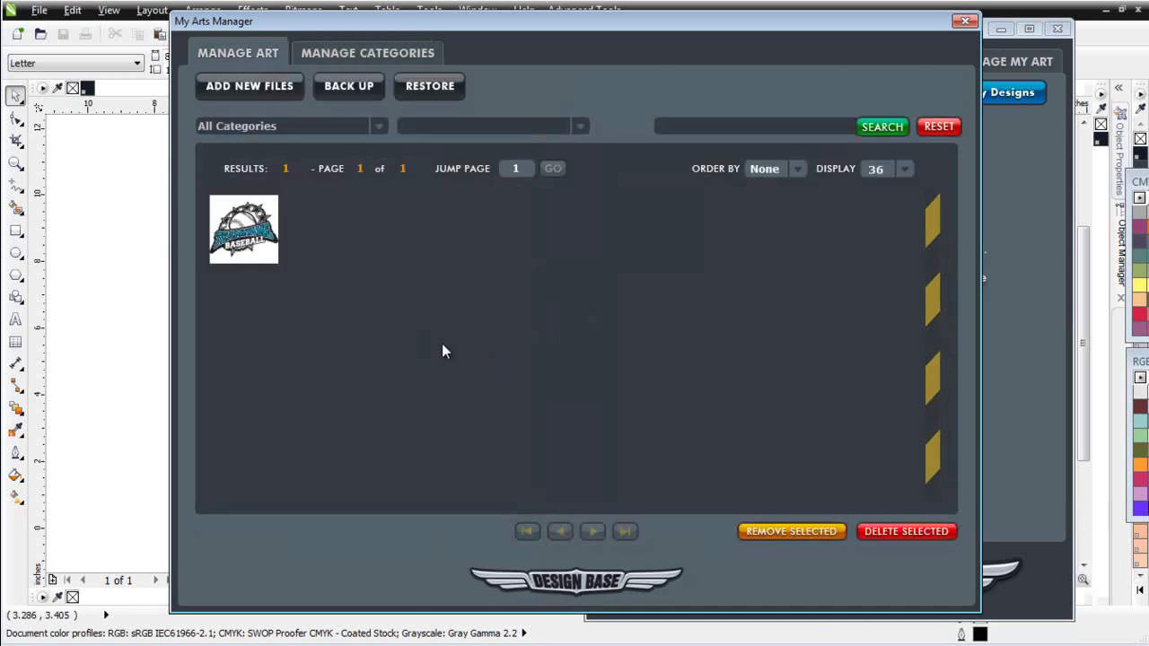
left_click(253, 90)
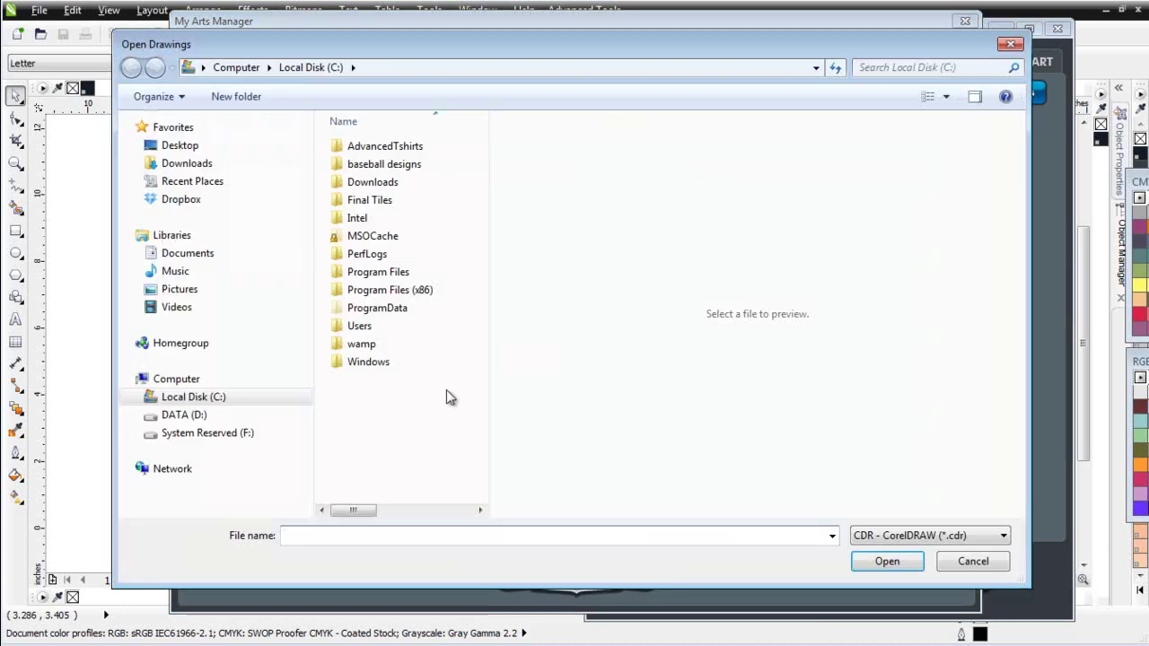
left_click(388, 169)
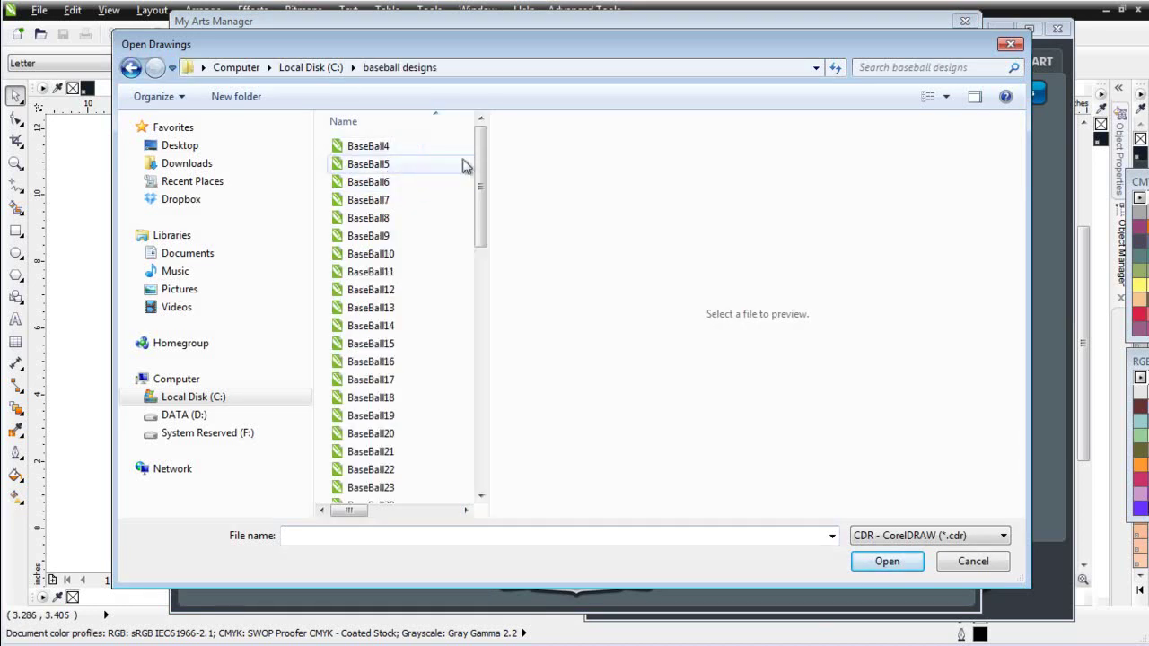
key("ctrl+a")
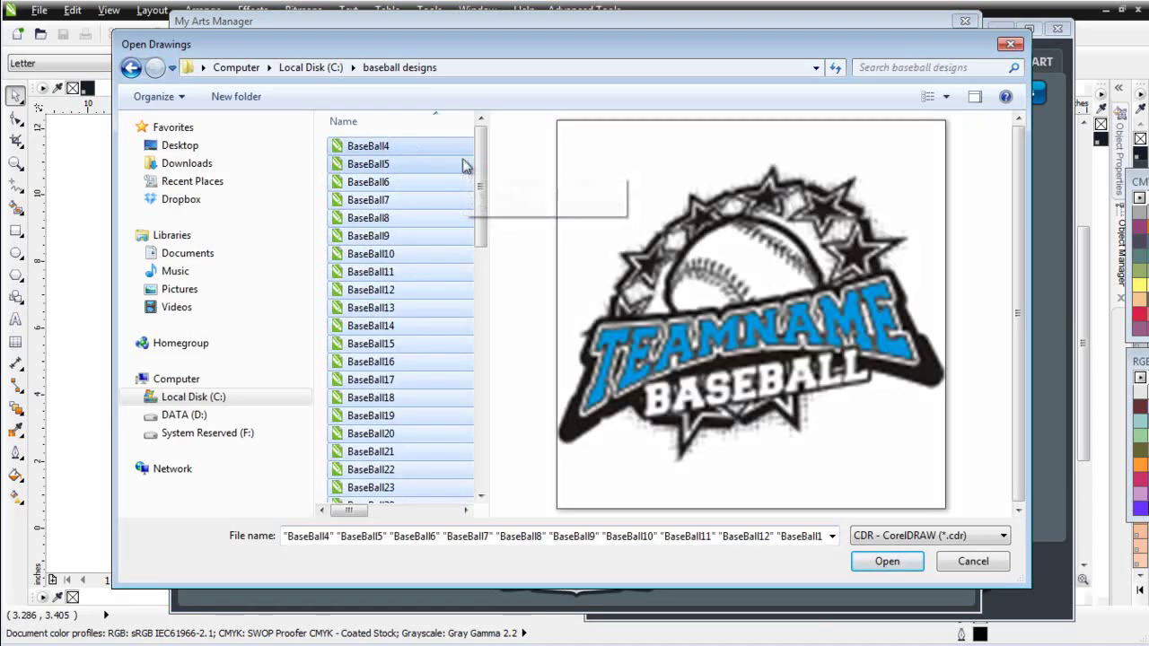
left_click(885, 561)
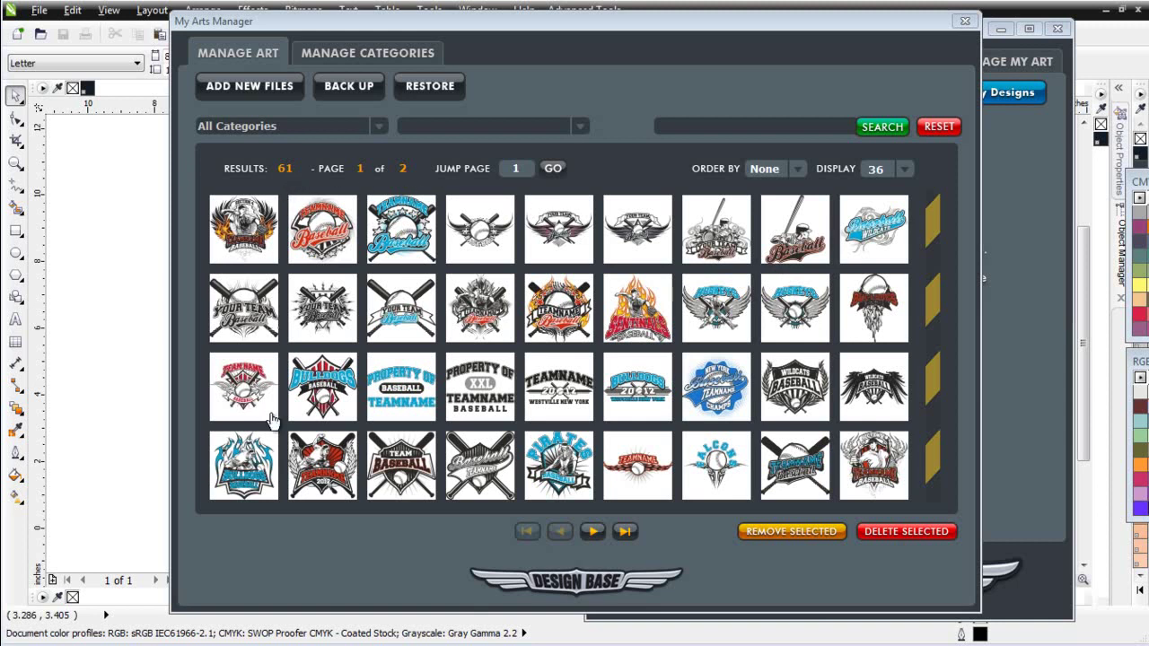
Step: Create a sub-category named Baseball Bats under the Baseball category
left_click(376, 55)
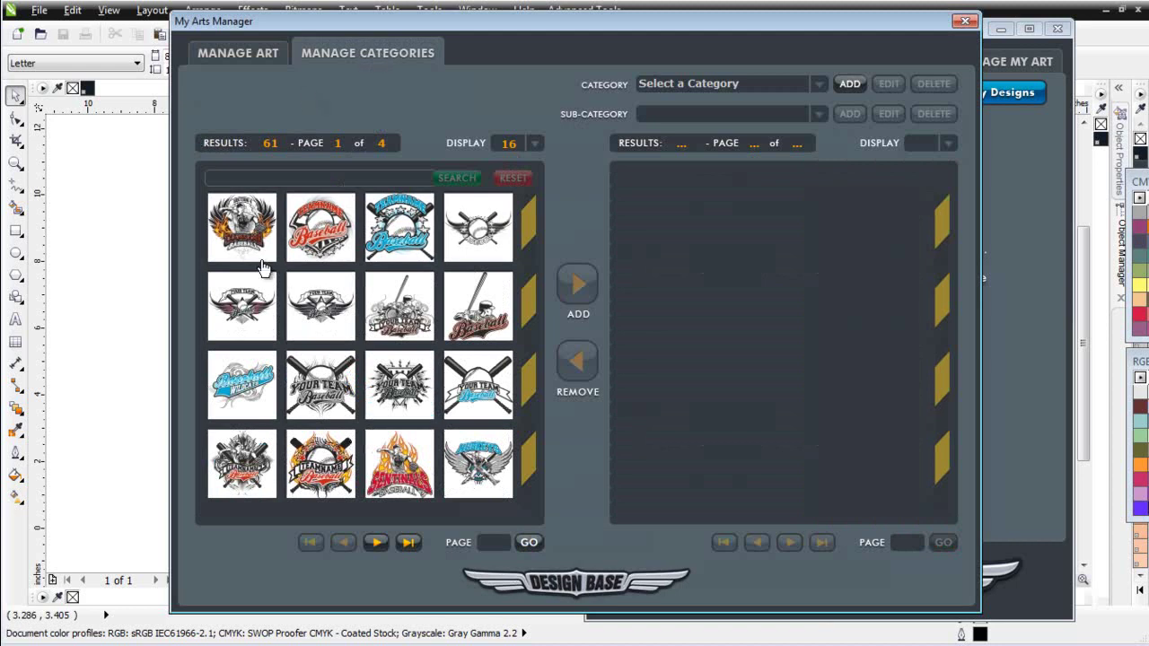
left_click(818, 85)
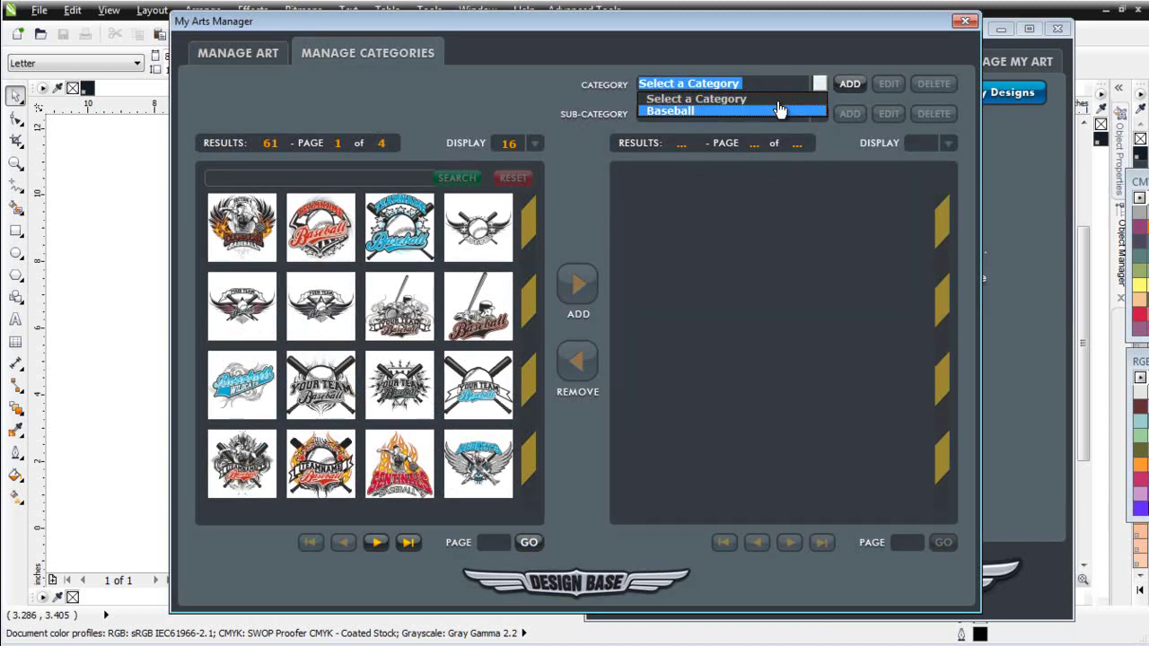
left_click(780, 109)
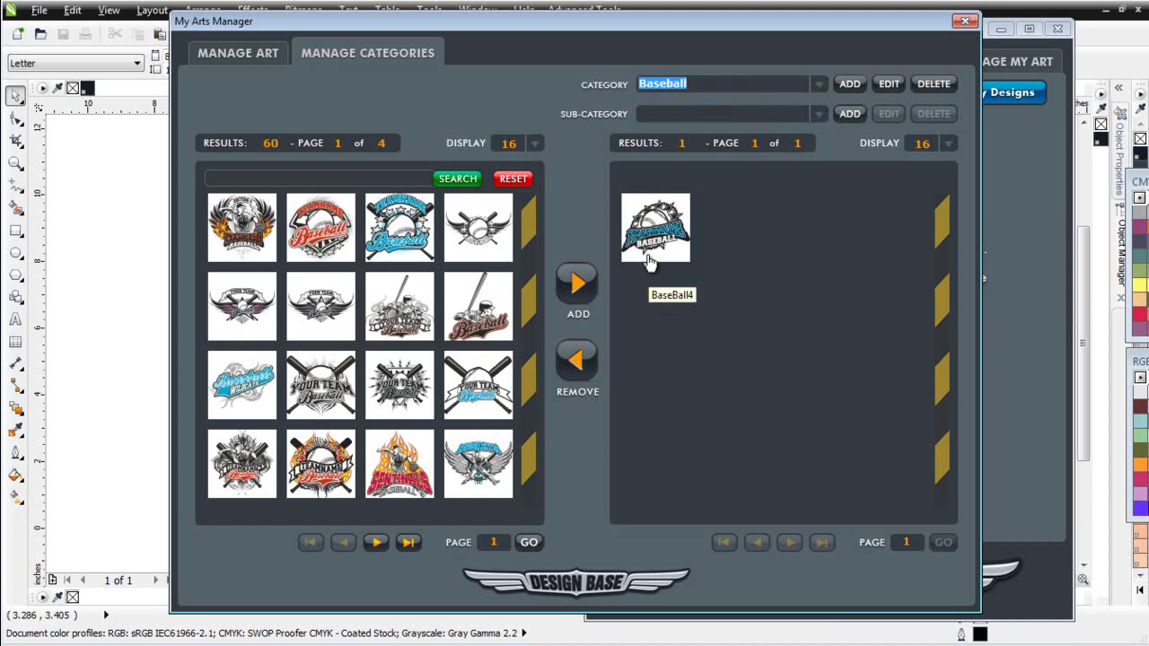
left_click(848, 113)
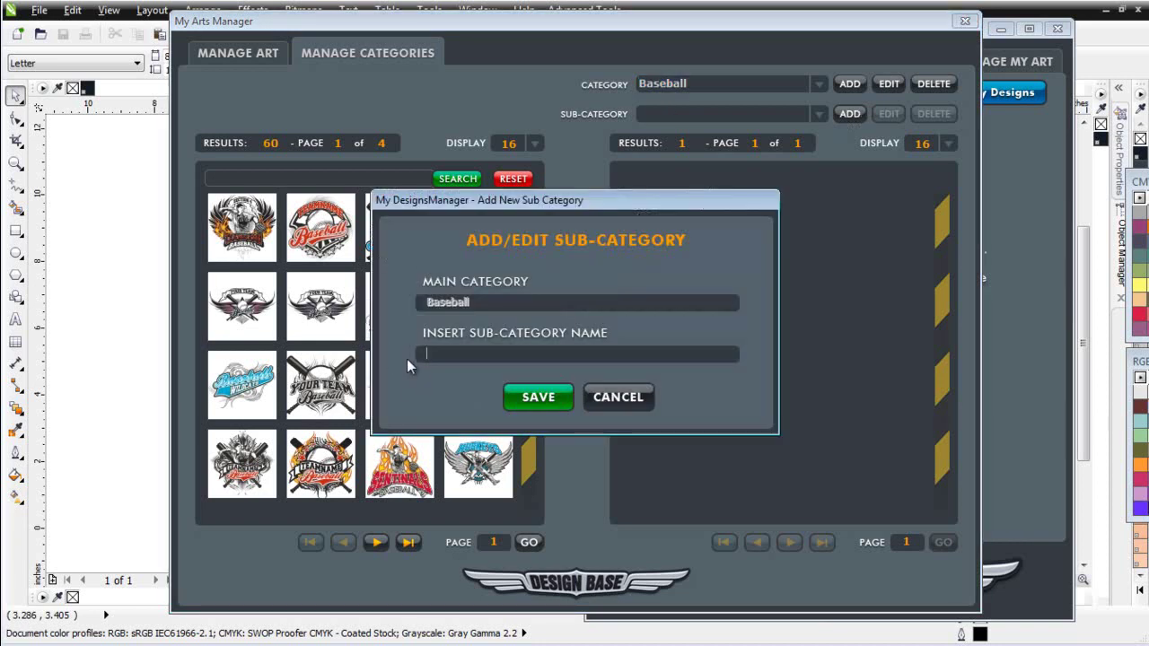
type("Baseball Bats")
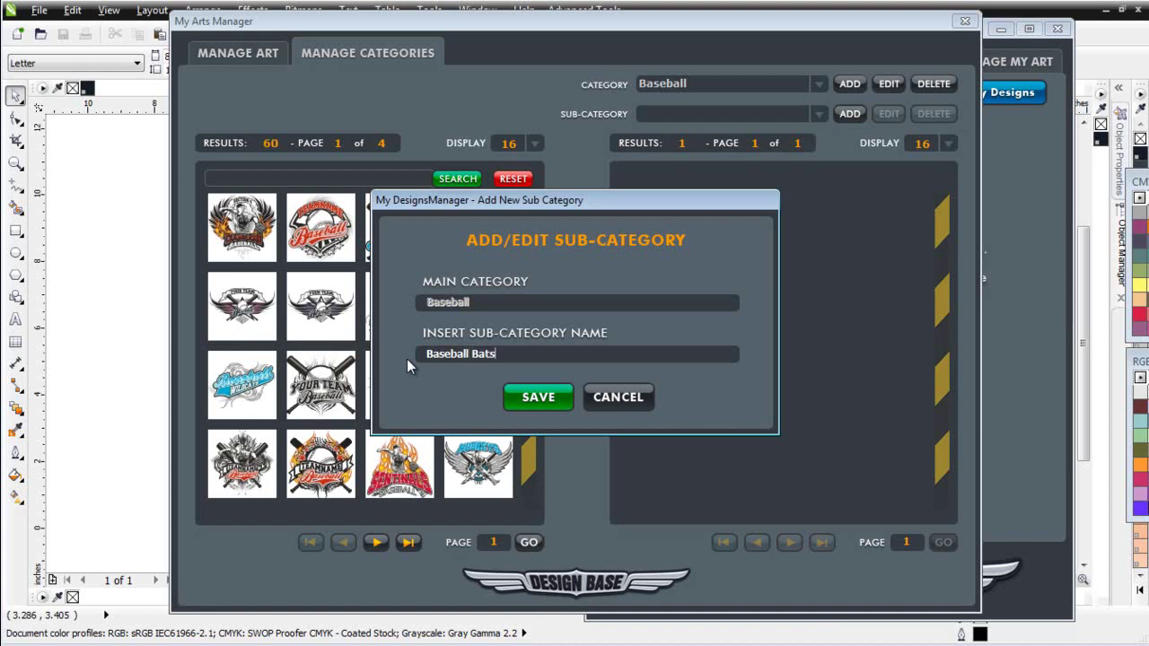
left_click(542, 397)
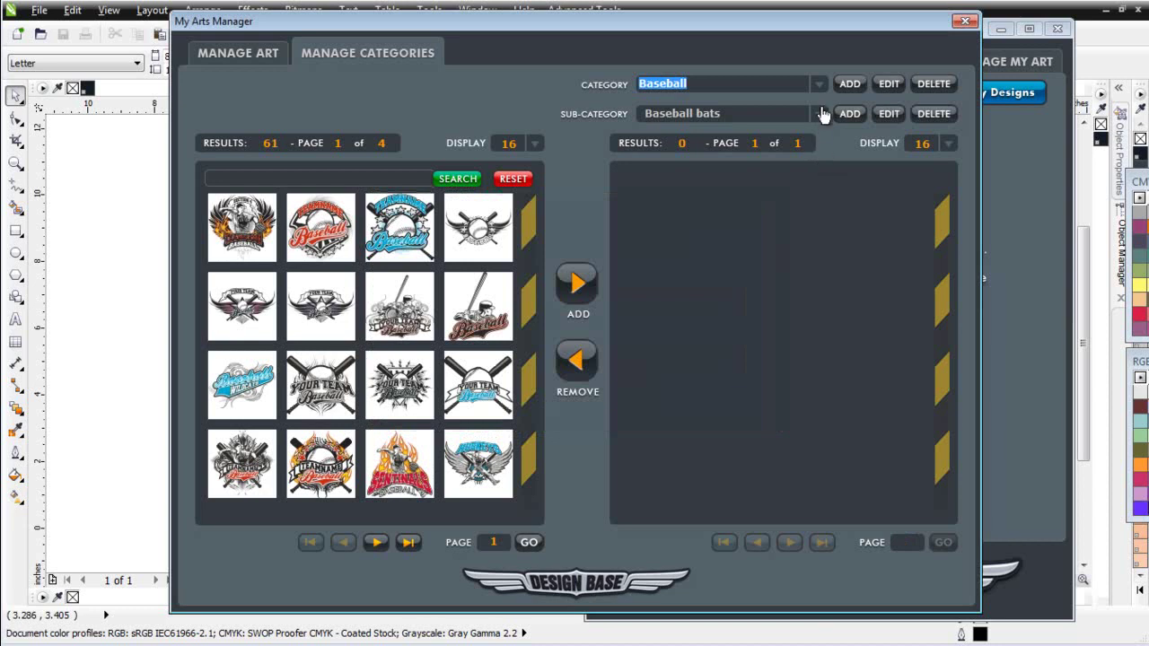
Step: Add six crossed-bat designs to the Baseball bats sub-category: third and fourth in row one, second to fourth in row three, second in row four
left_click(745, 117)
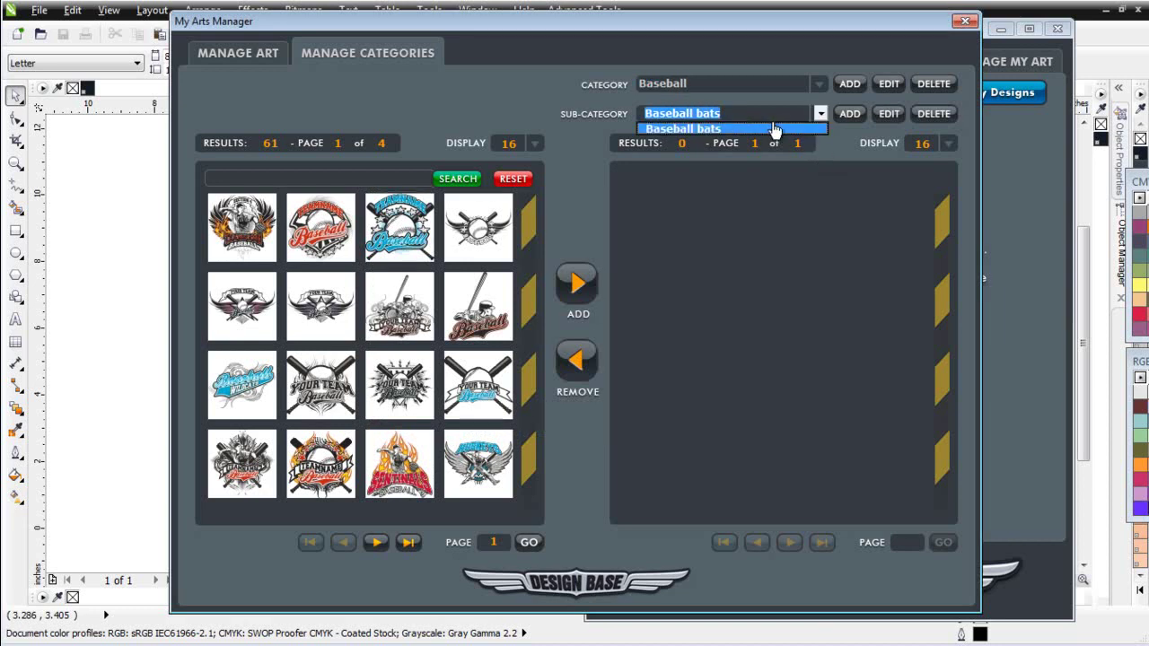
left_click(773, 131)
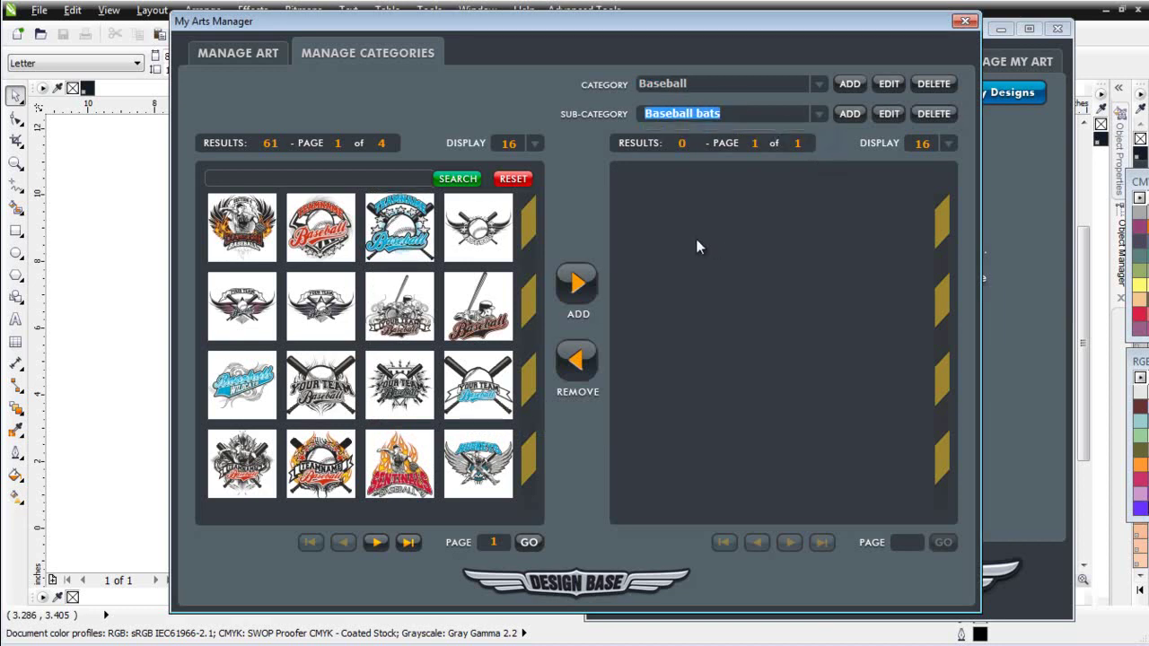
left_click(310, 376)
left_click(389, 393)
left_click(496, 384)
left_click(486, 218)
left_click(400, 230)
left_click(323, 441)
left_click(585, 283)
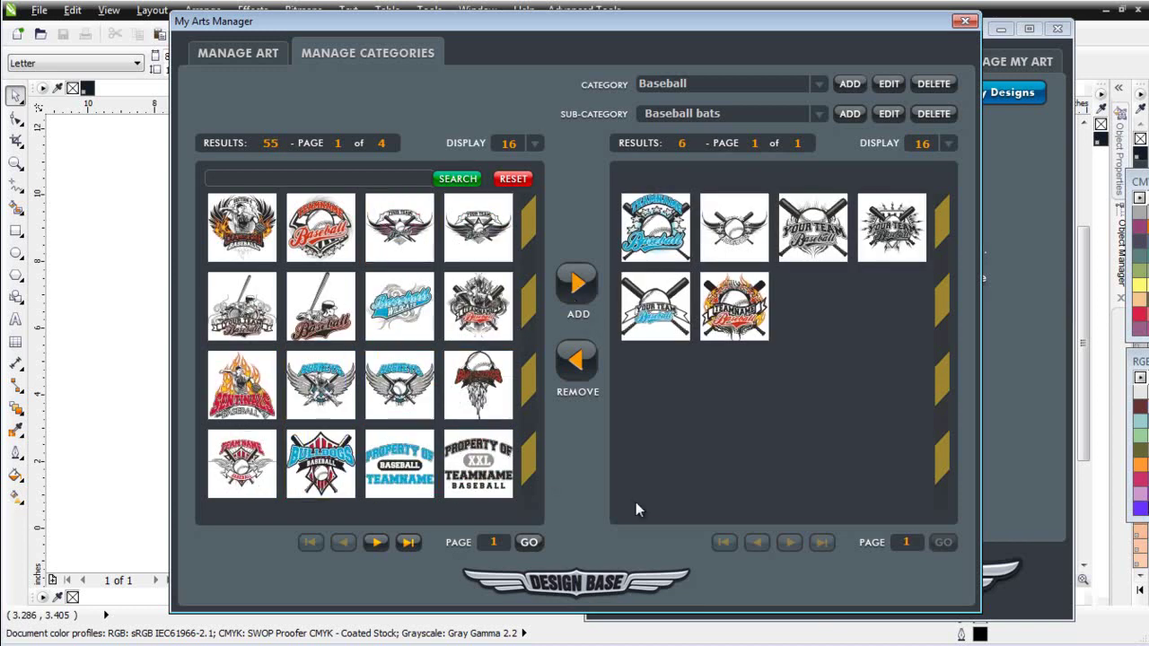
Step: Close the arts manager and filter My Designs by the Baseball category and the Baseball bats sub-category
left_click(255, 52)
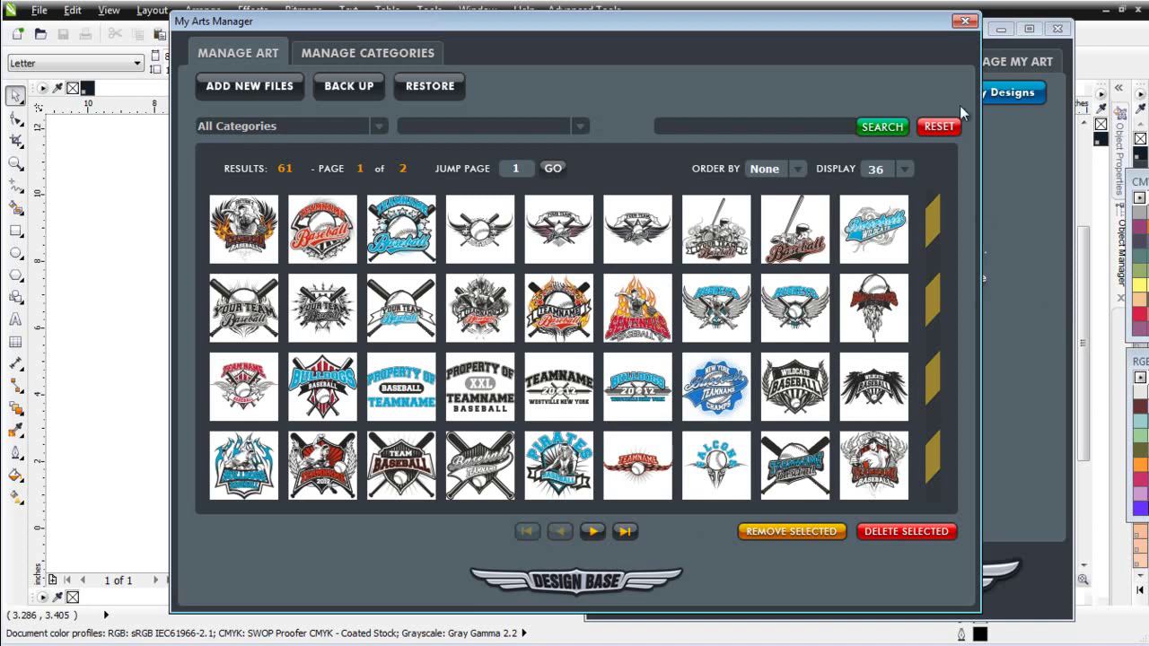
left_click(965, 19)
left_click(1023, 92)
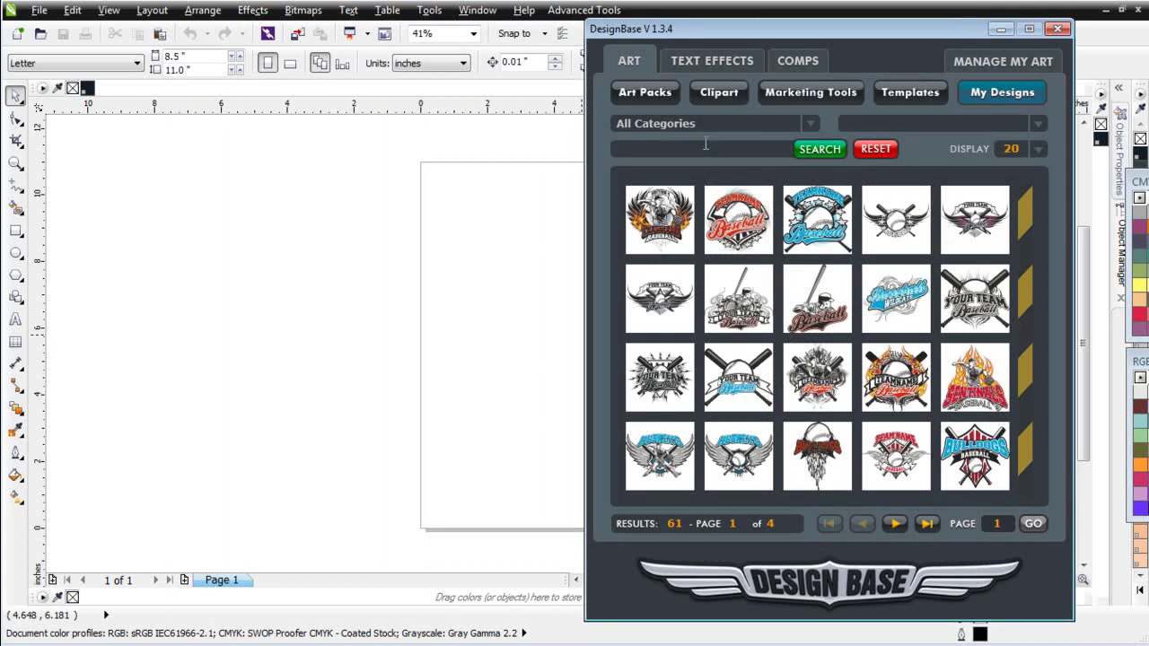
left_click(809, 124)
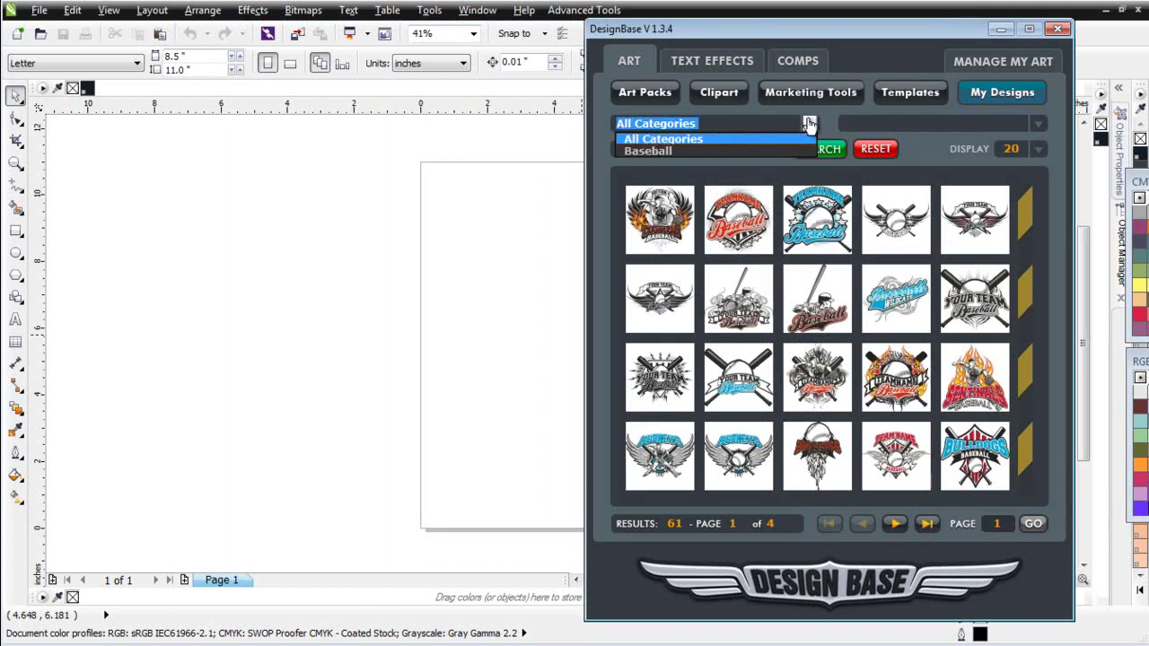
left_click(747, 150)
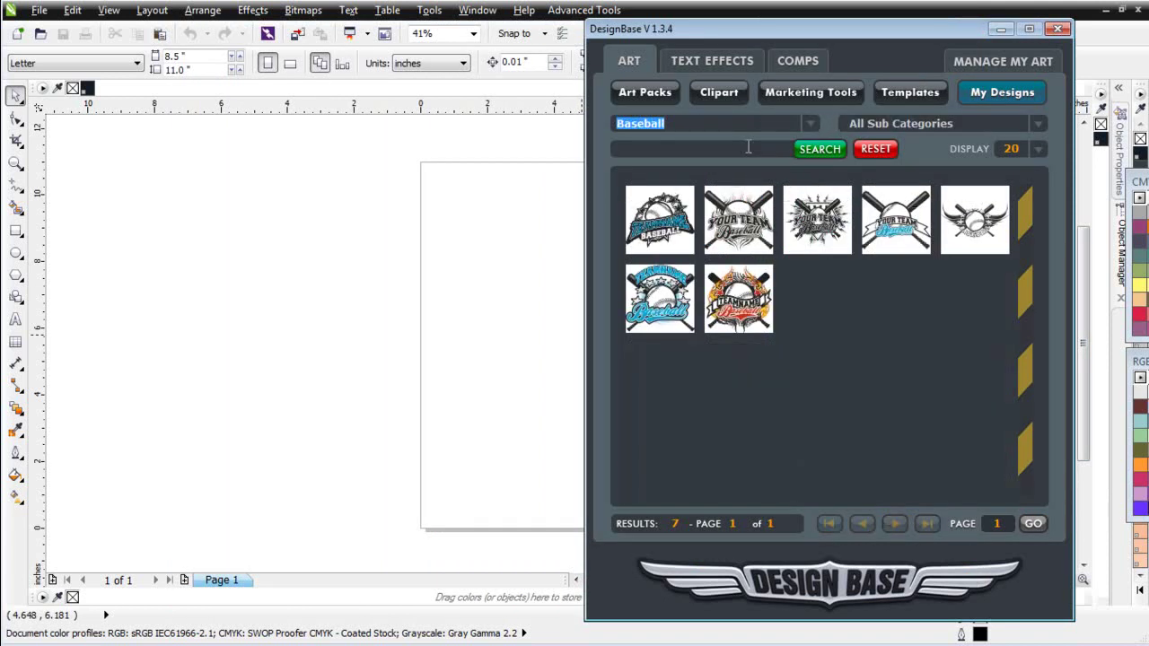
left_click(1036, 123)
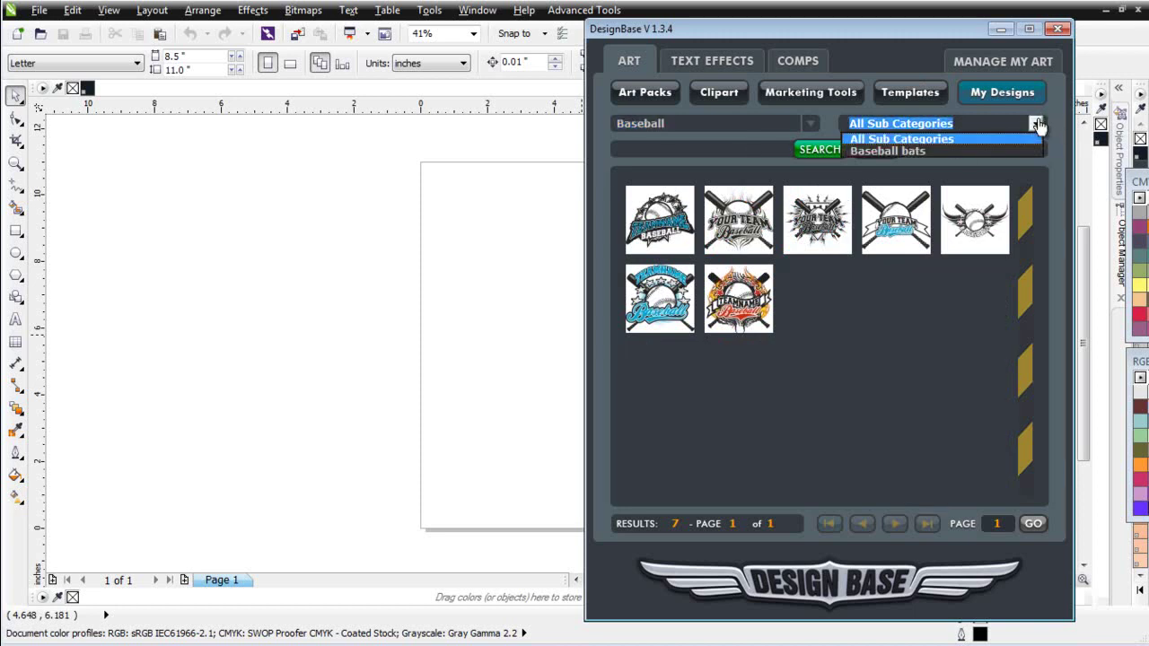
left_click(978, 152)
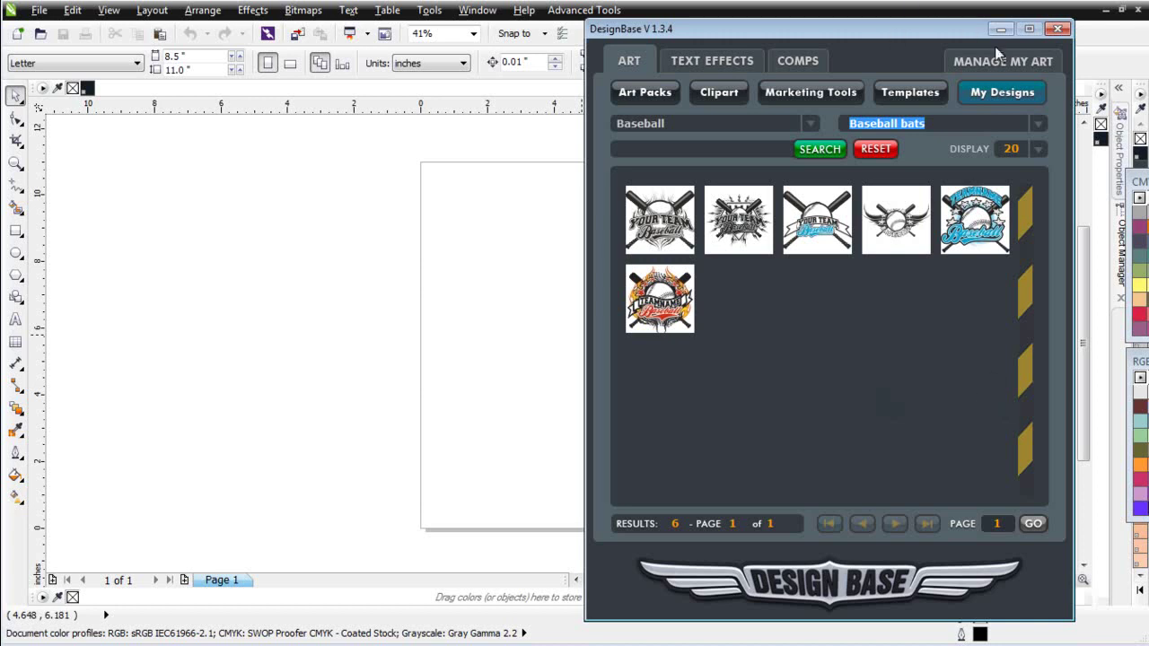
Step: Reopen the arts manager and select the third, fourth and fifth designs in the second row of the art library
left_click(978, 63)
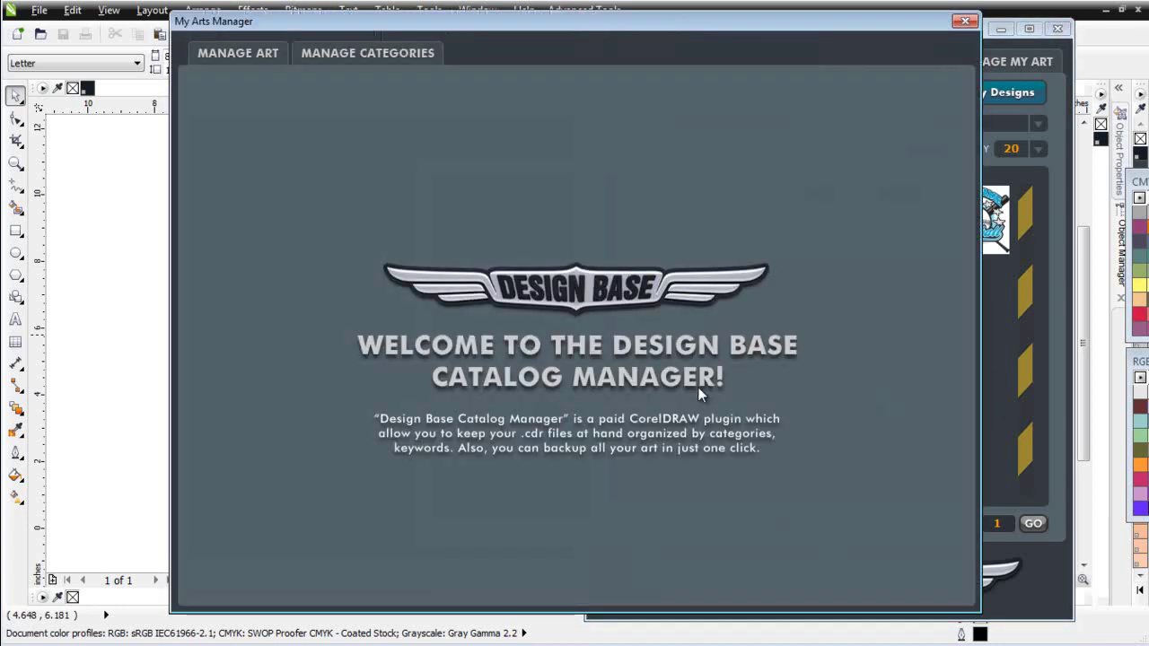
left_click(333, 51)
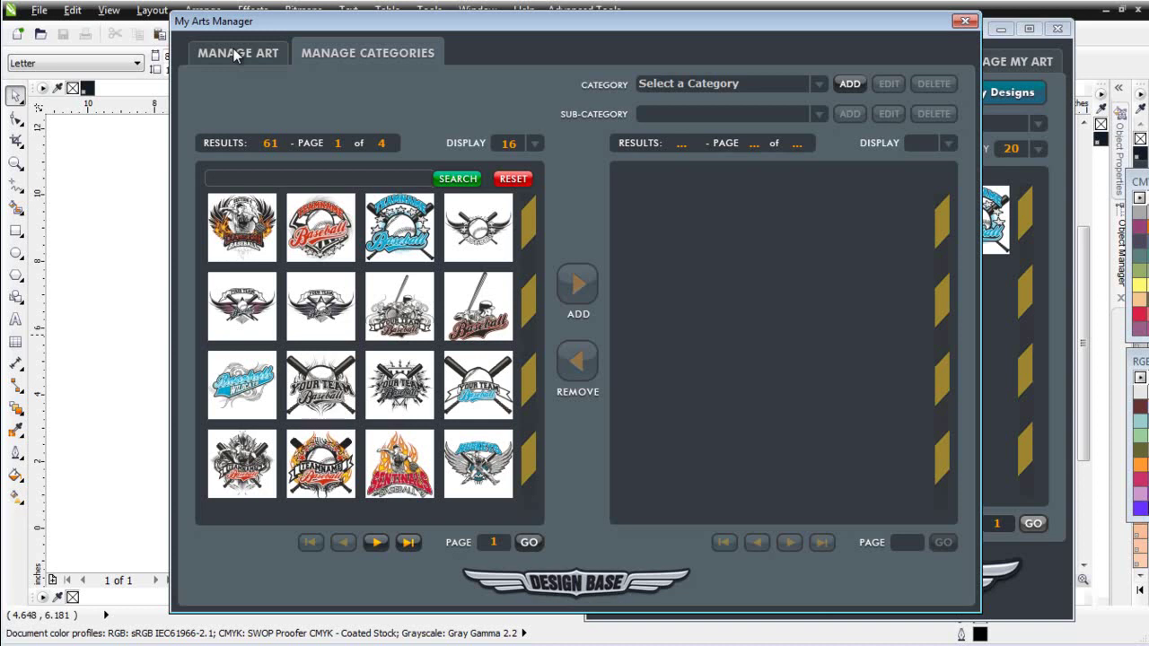
left_click(233, 48)
left_click(555, 314)
left_click(480, 318)
left_click(404, 314)
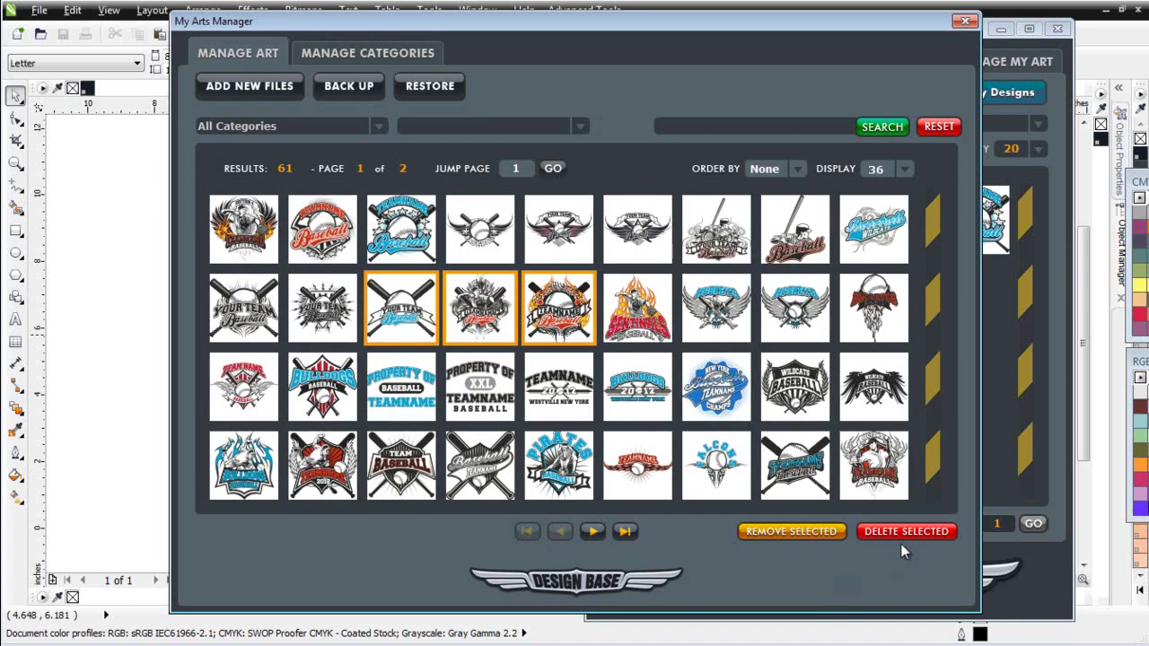